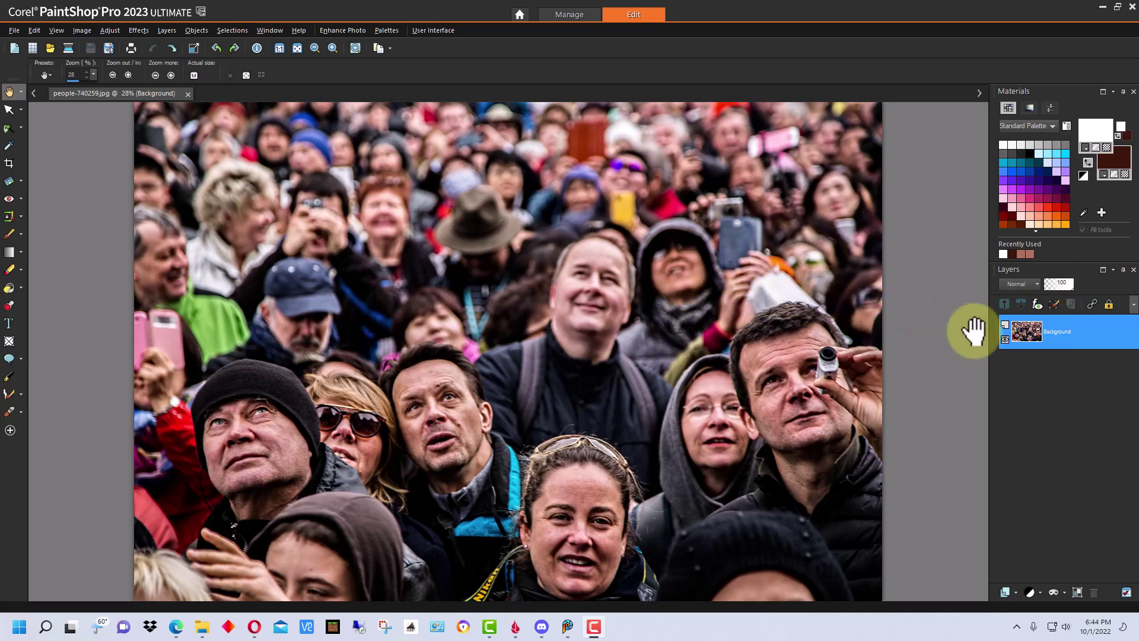
Step: Duplicate the Background layer so Copy of Background sits above the original
right_click(1071, 329)
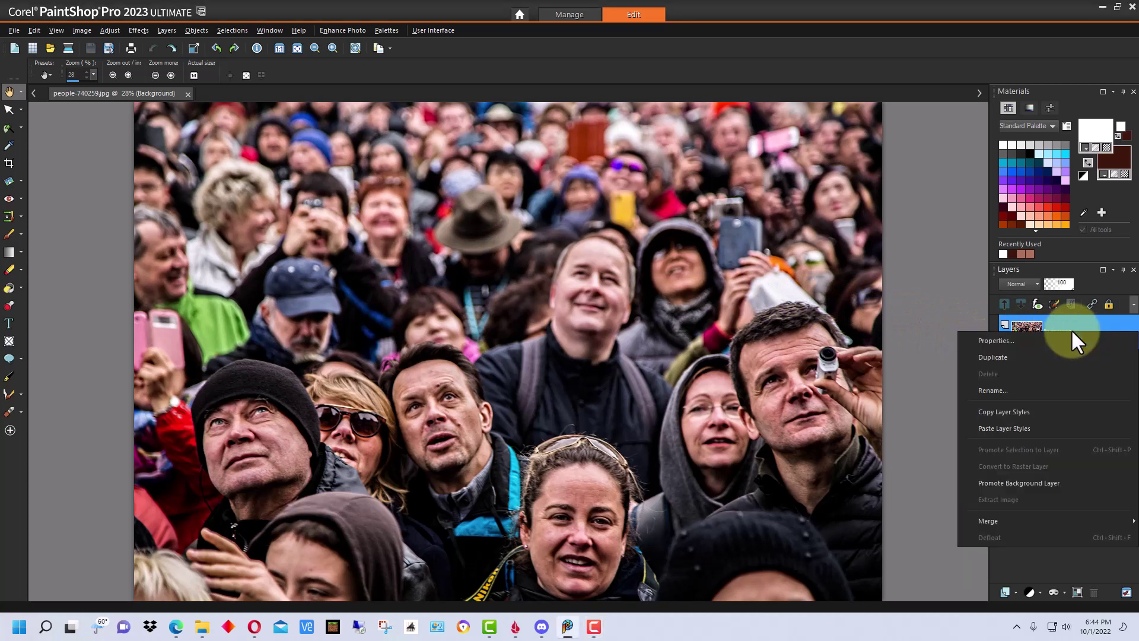
left_click(986, 357)
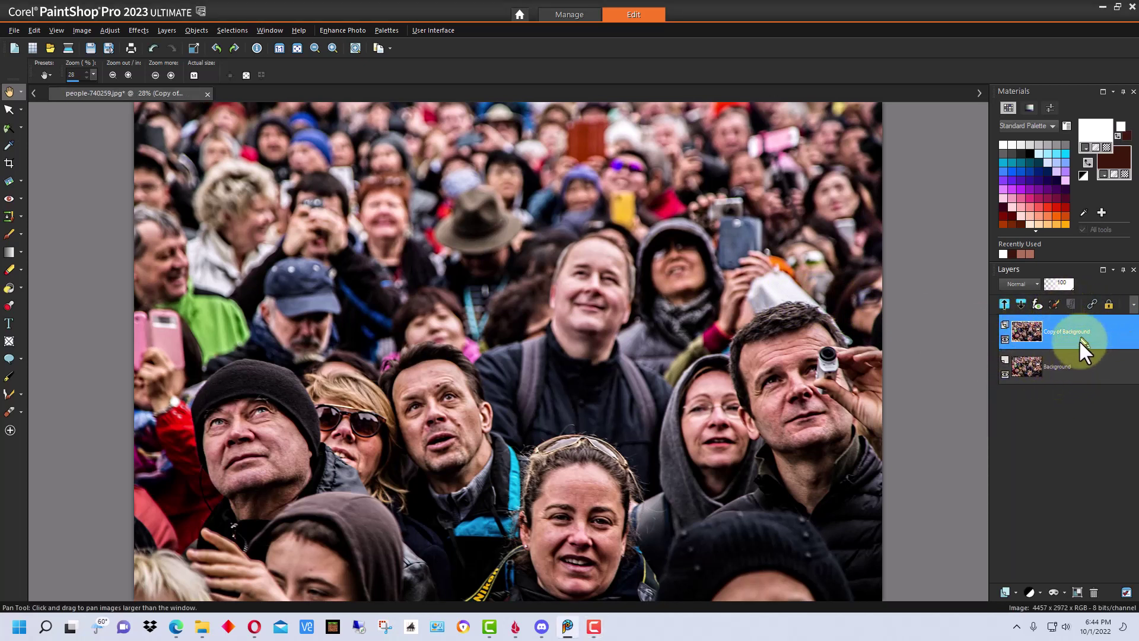
mouse_move(1081, 334)
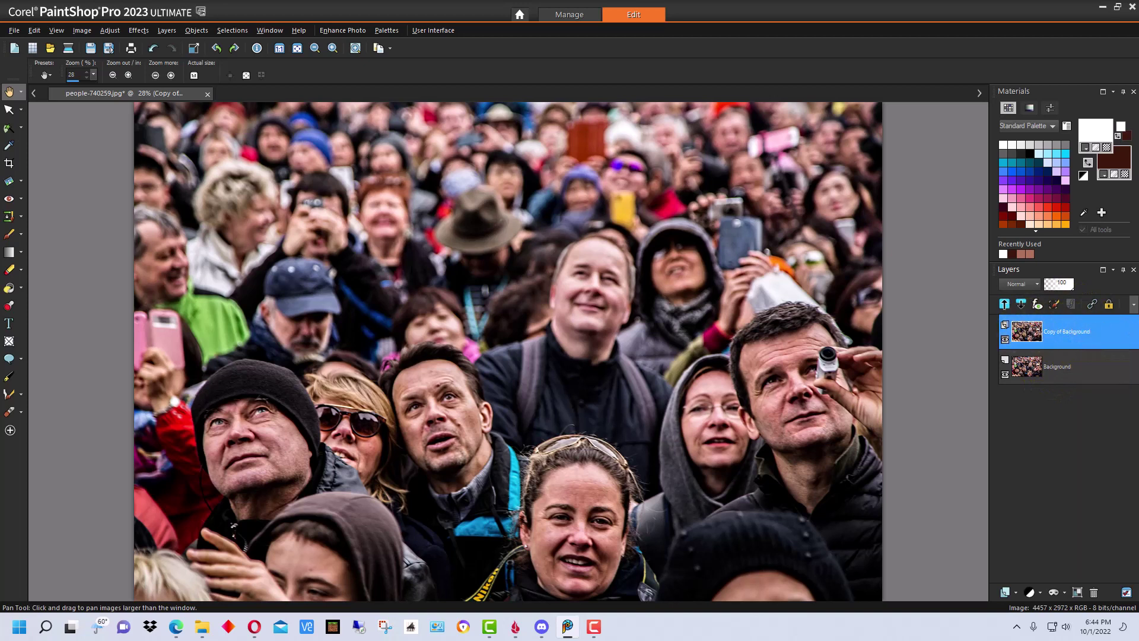
left_click_drag(1012, 330, 1007, 302)
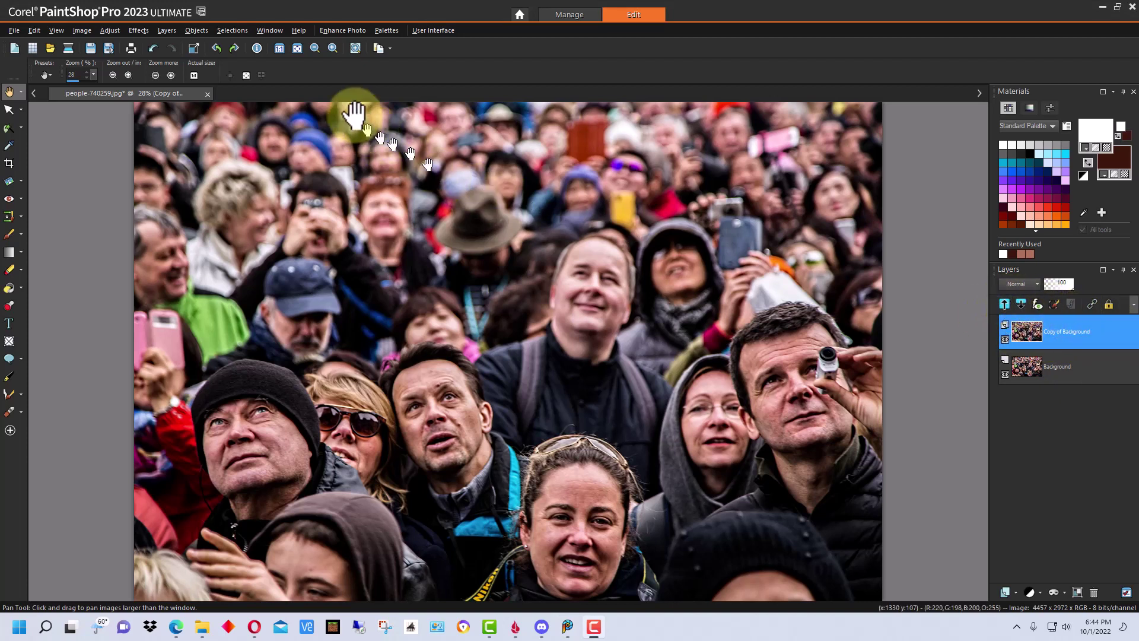
left_click(115, 31)
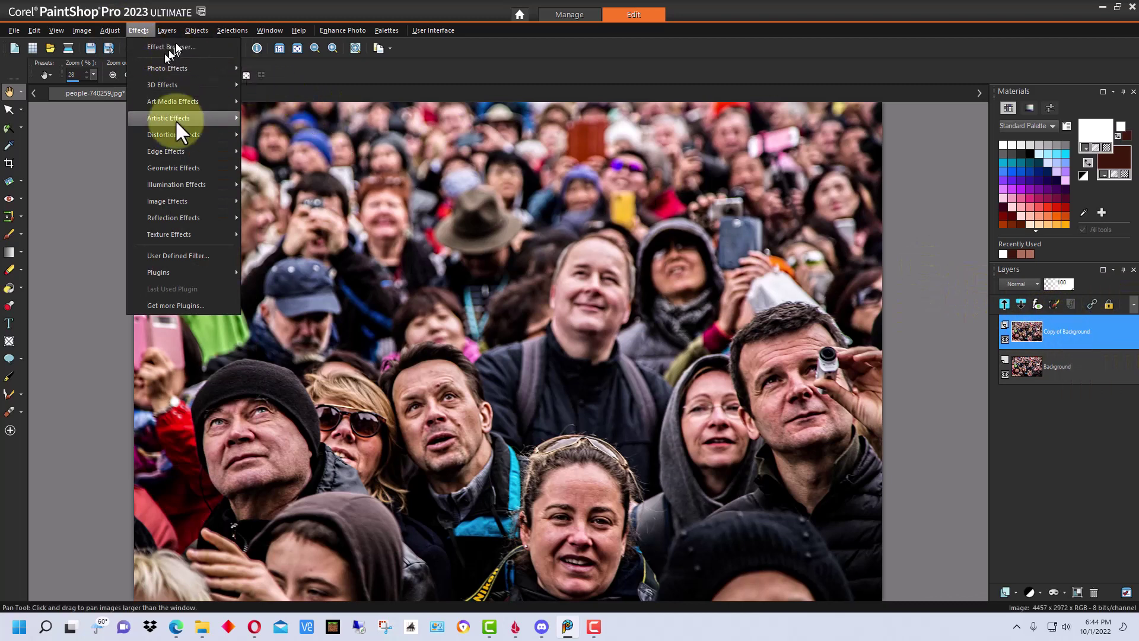
mouse_move(106, 30)
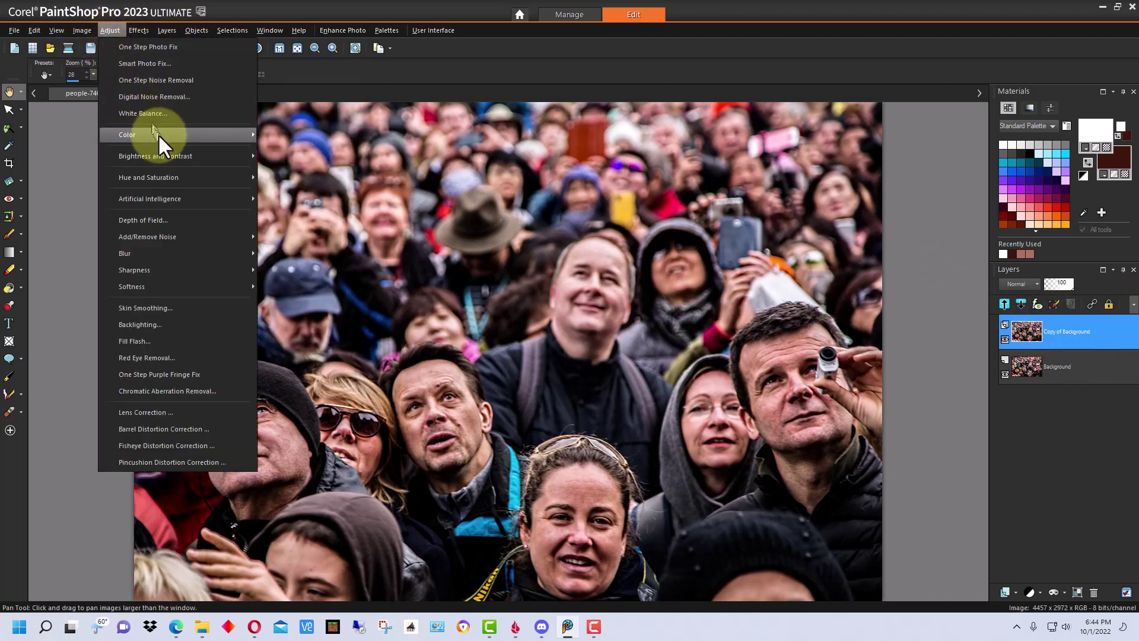
mouse_move(208, 248)
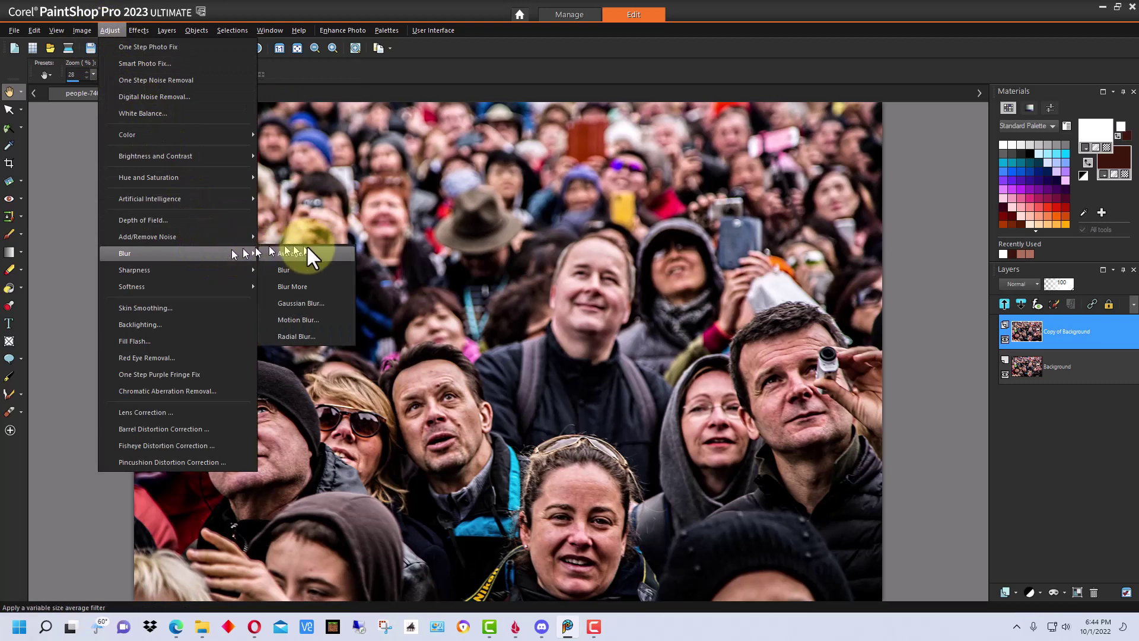
left_click(322, 296)
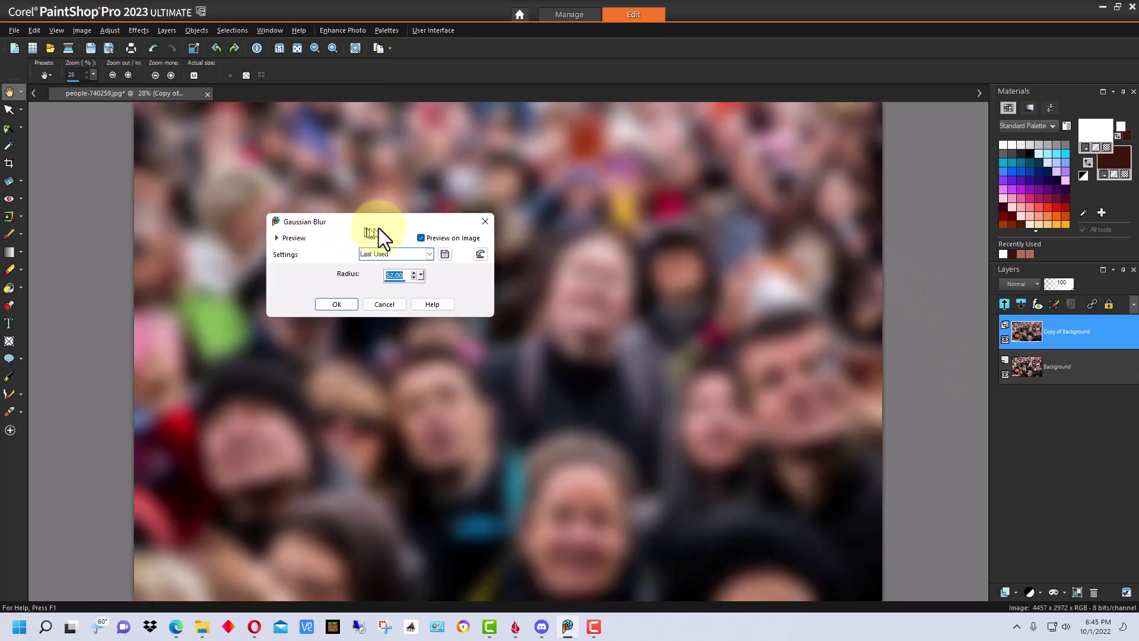
left_click_drag(379, 226, 761, 220)
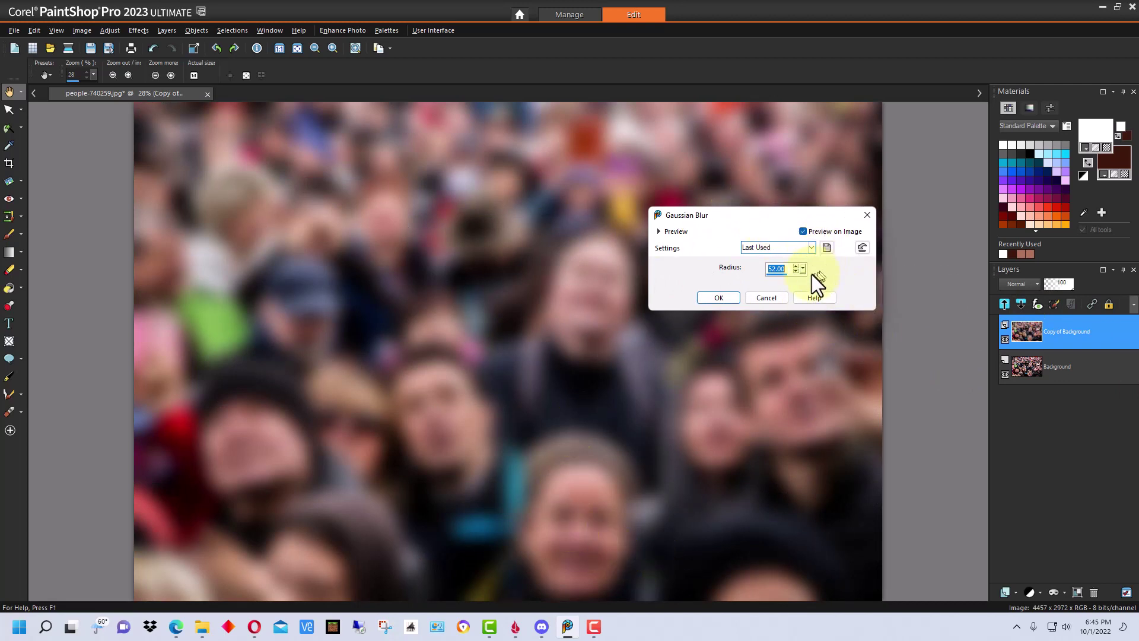
left_click(796, 272)
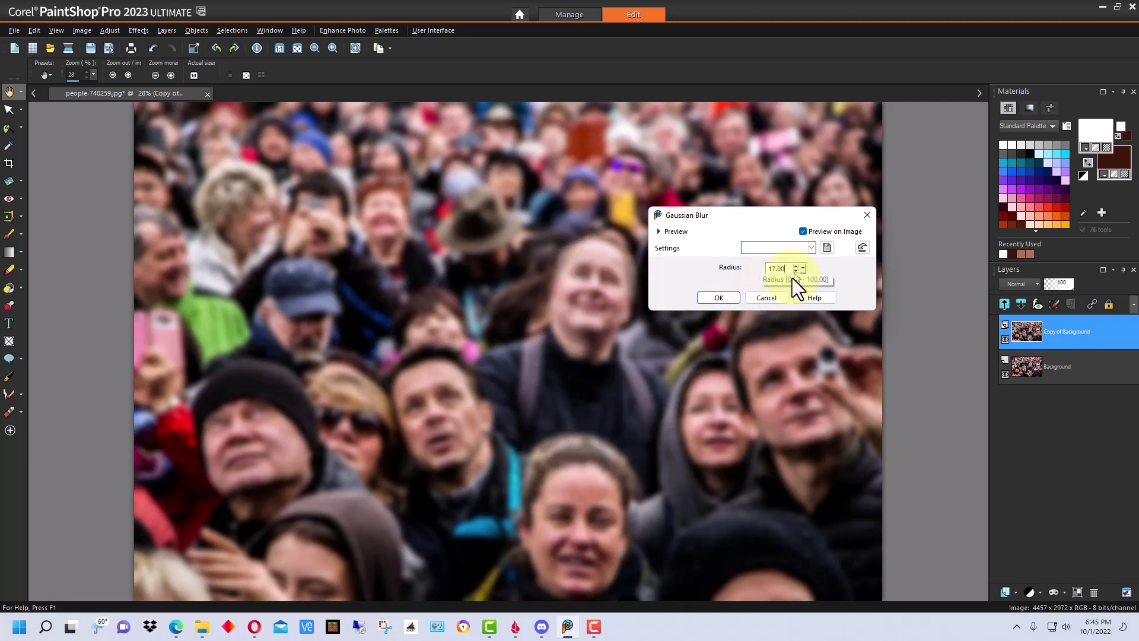
left_click(770, 296)
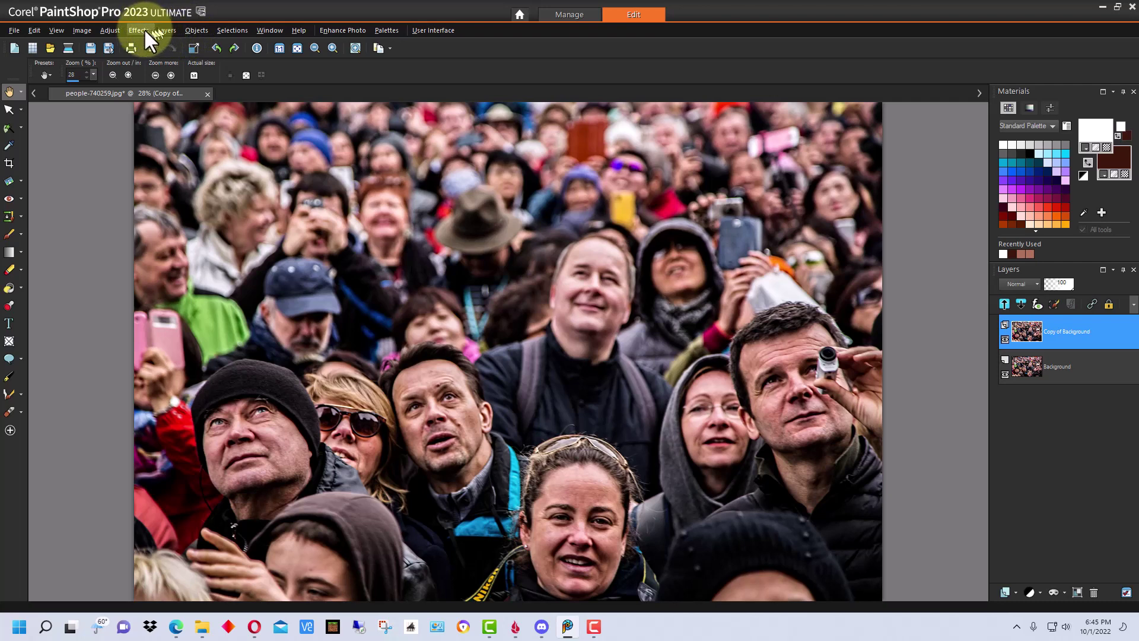
Step: Apply a Gaussian Blur with radius 39 to the Copy of Background layer
left_click(111, 30)
mouse_move(179, 178)
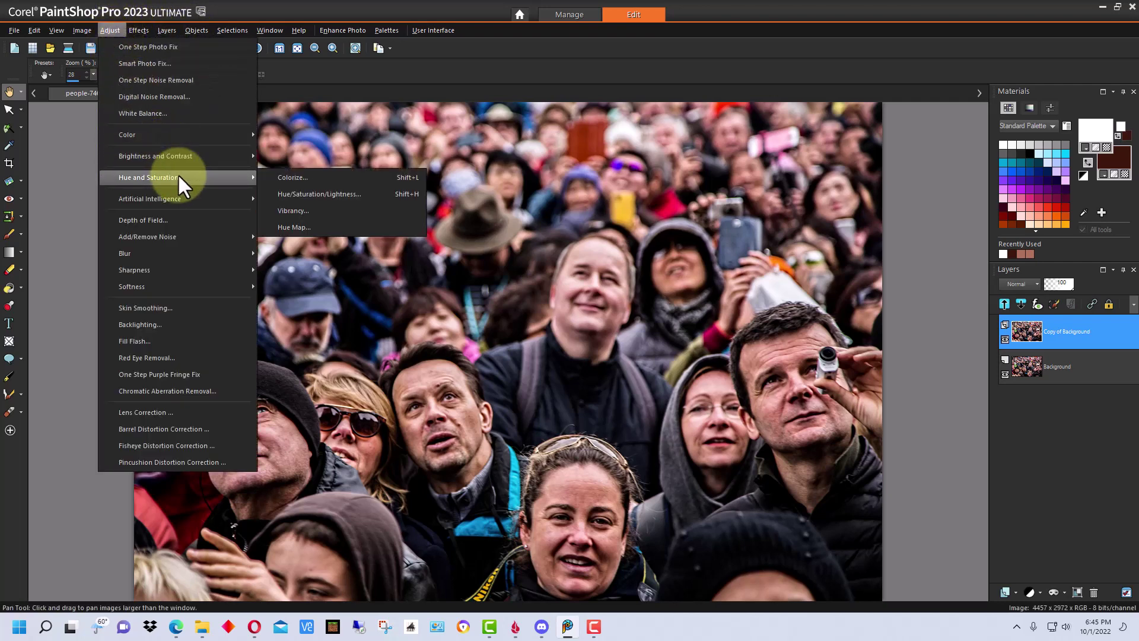
mouse_move(209, 250)
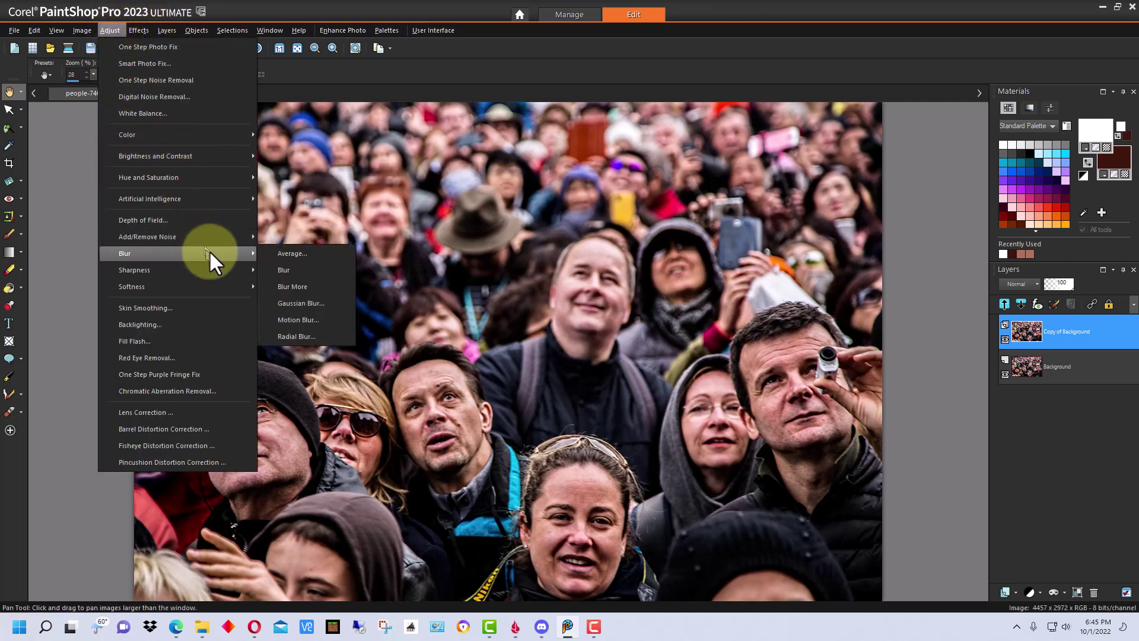
left_click(340, 303)
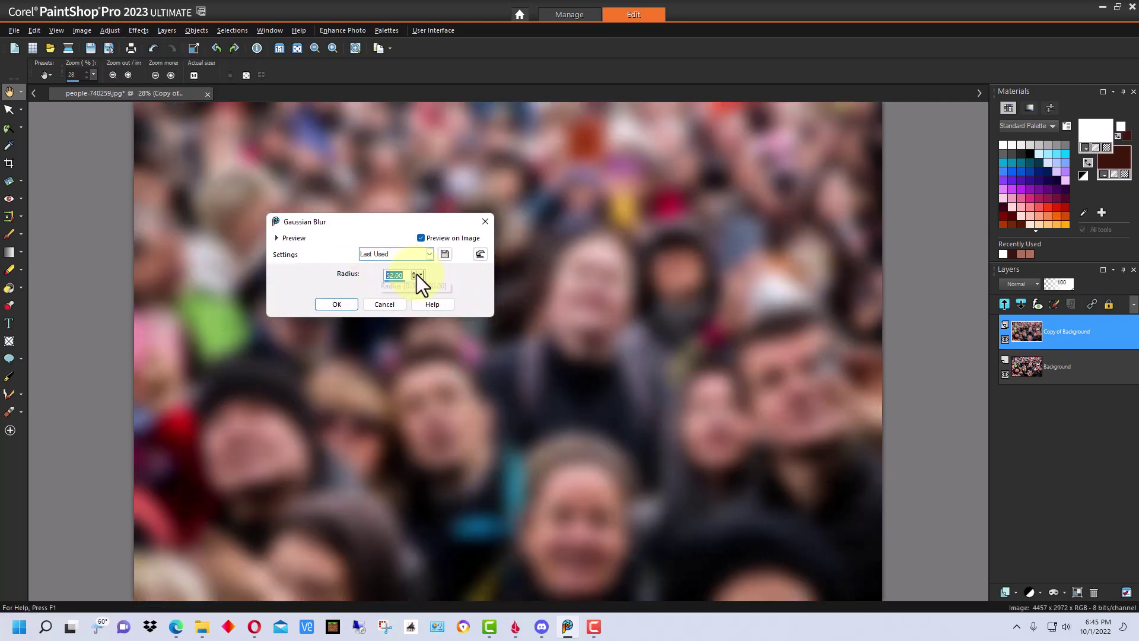
left_click_drag(405, 222, 682, 188)
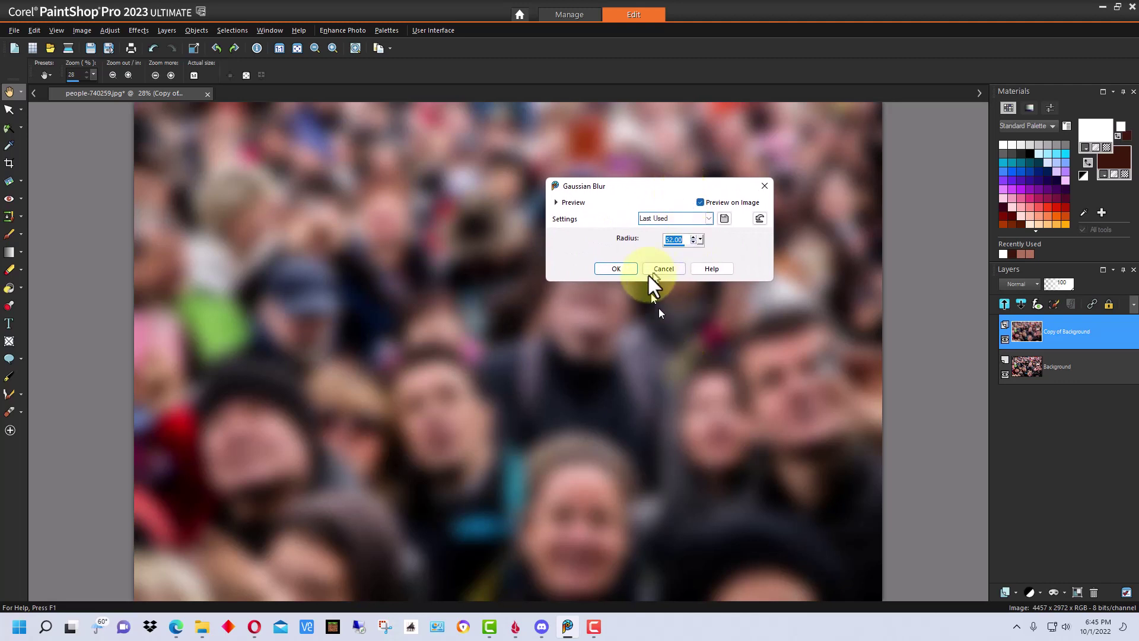
left_click(693, 242)
left_click(693, 242)
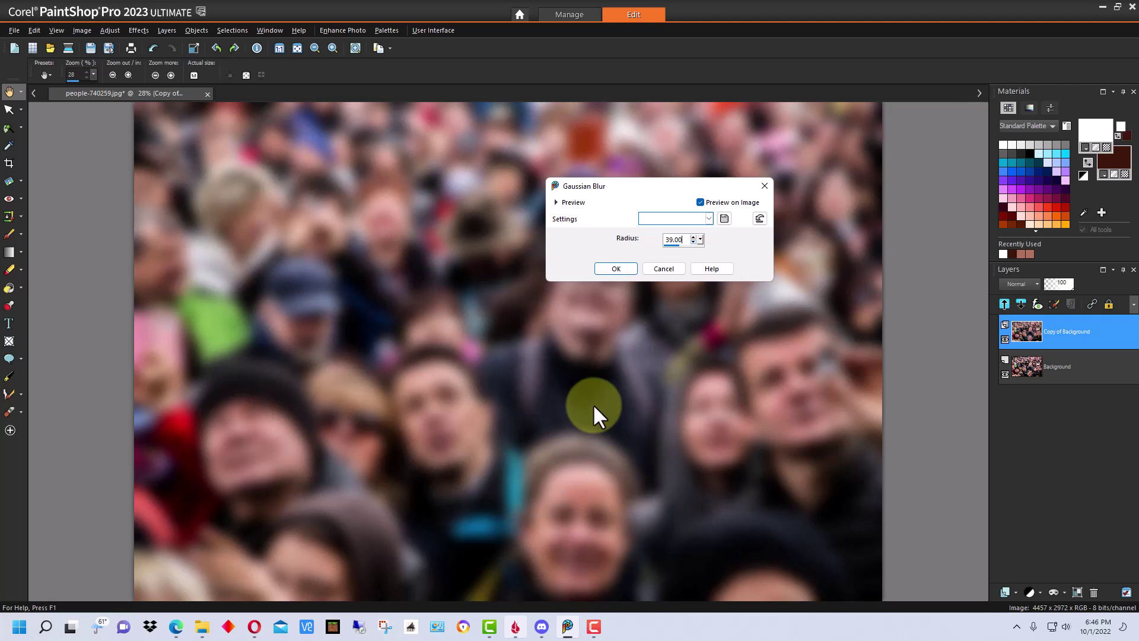
left_click(630, 267)
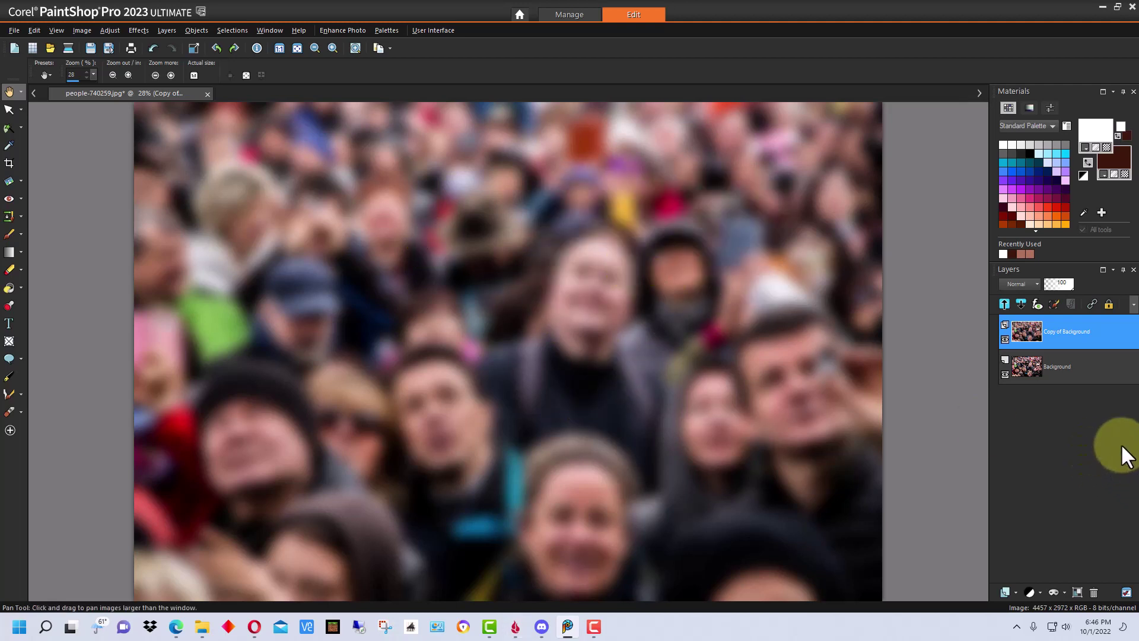
mouse_move(1085, 332)
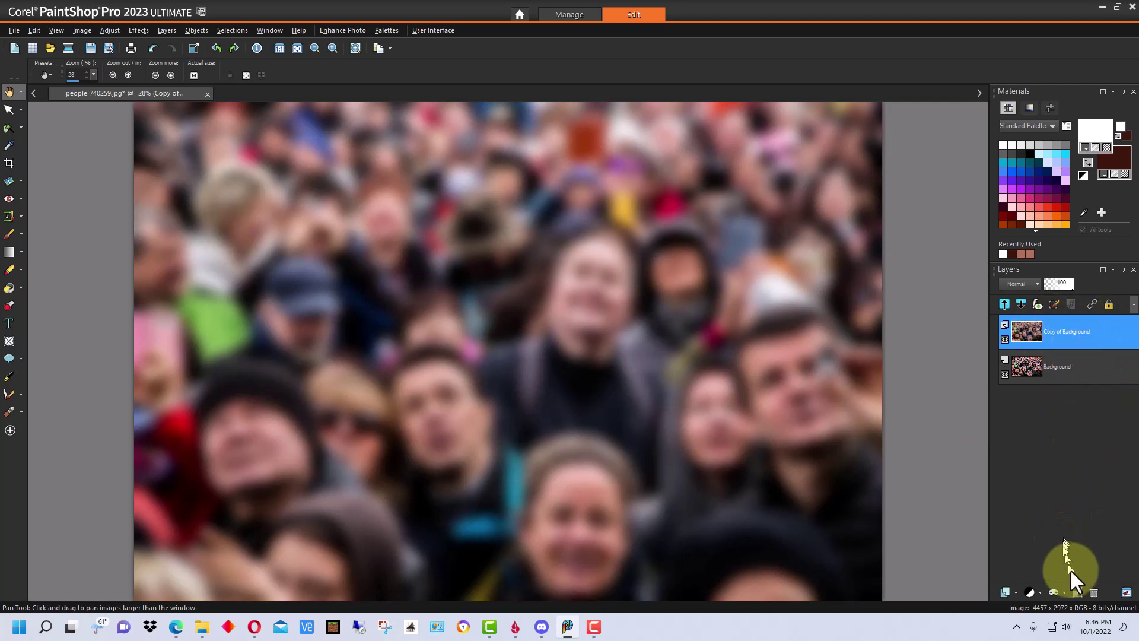
left_click(1060, 588)
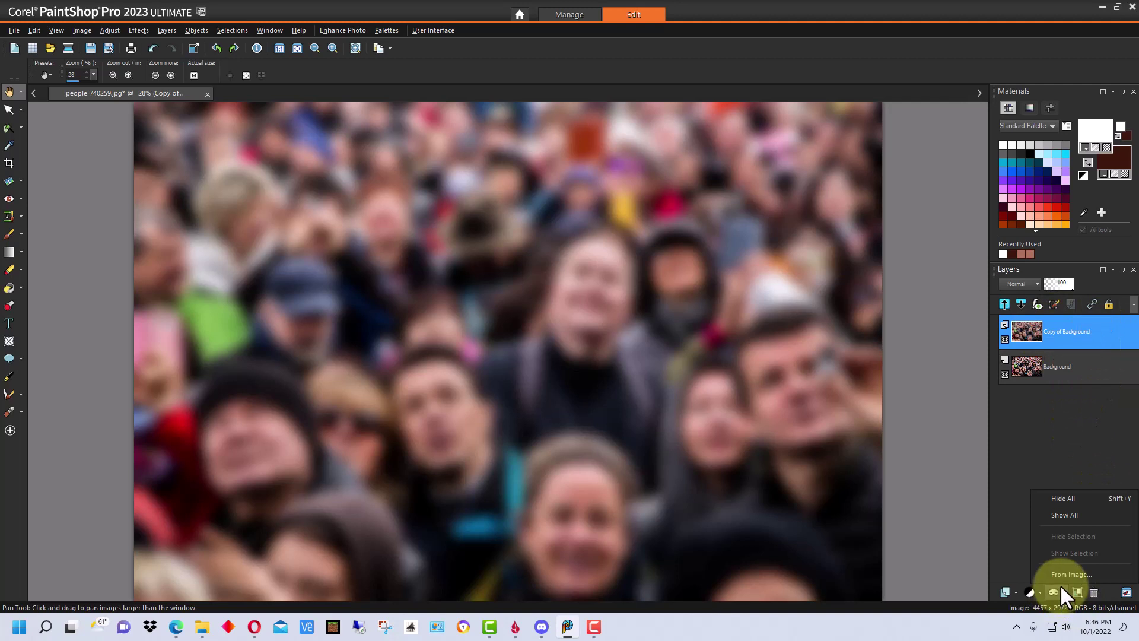
left_click(1068, 498)
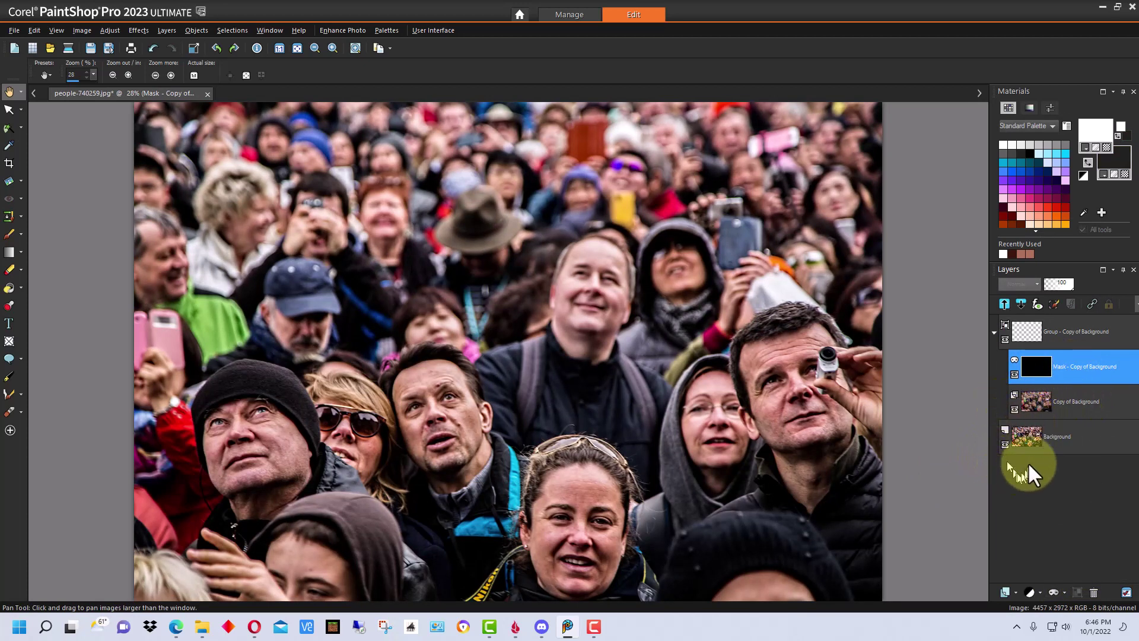
left_click(1047, 369)
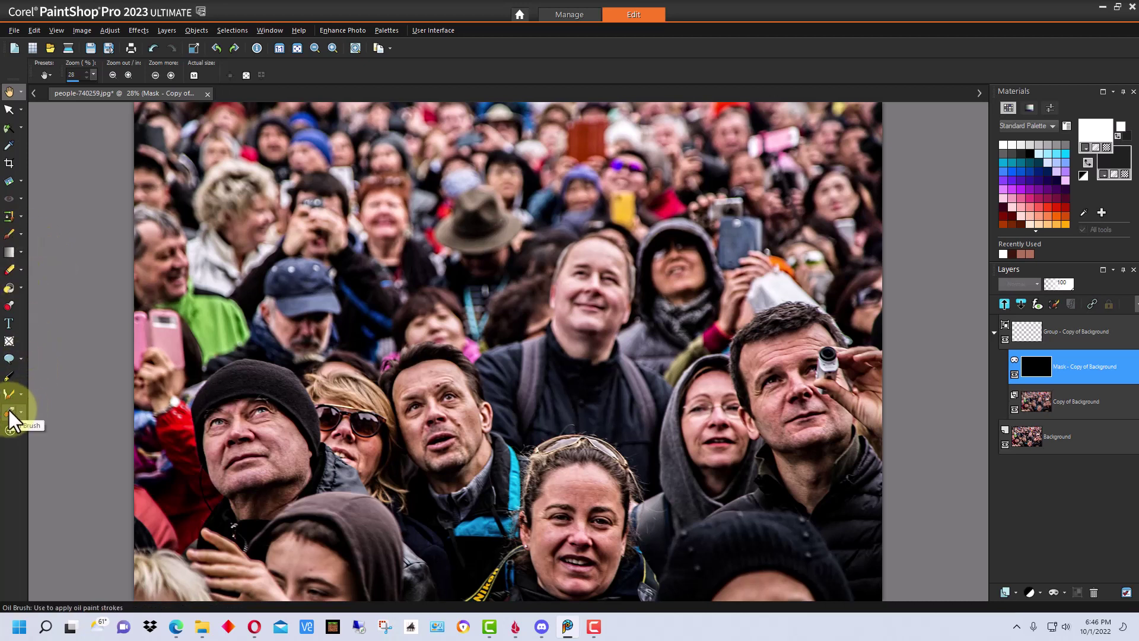
Step: Switch to the regular Paint Brush from the brush flyout
left_click(19, 233)
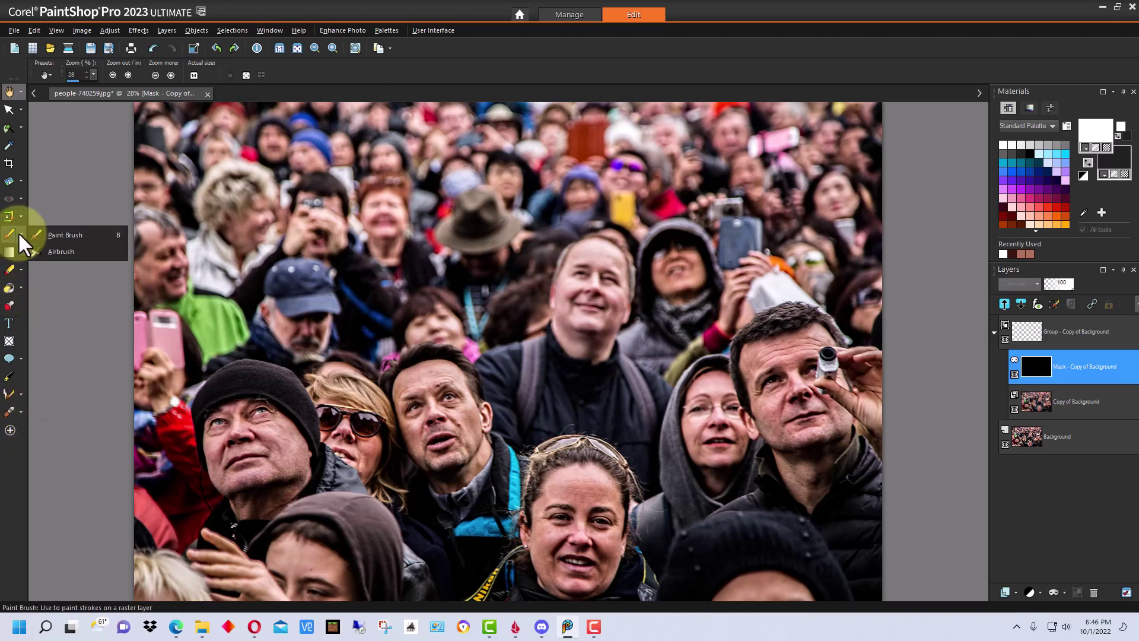
left_click(50, 254)
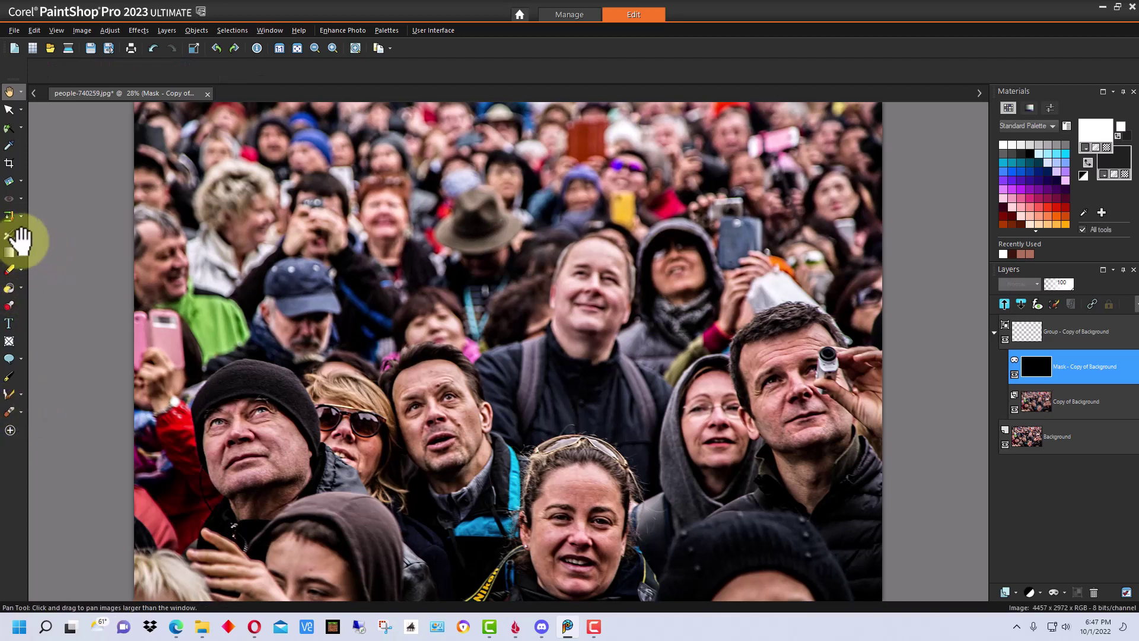
left_click(21, 235)
left_click(45, 235)
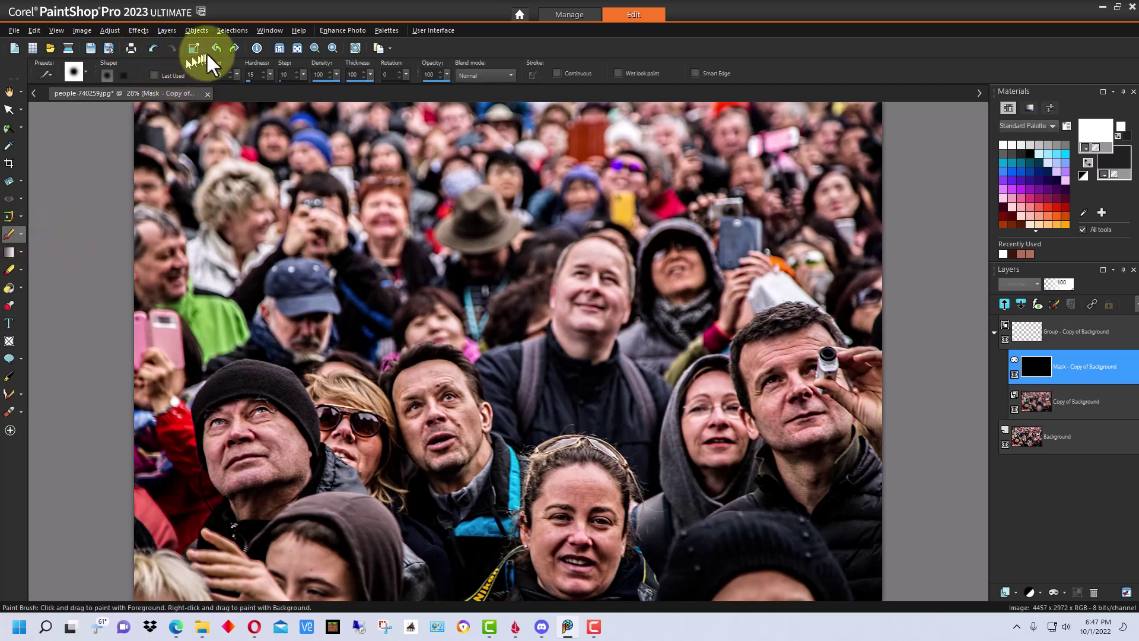
Step: Set the Paint Brush hardness to 0 in Tool Options
left_click(270, 72)
left_click(270, 71)
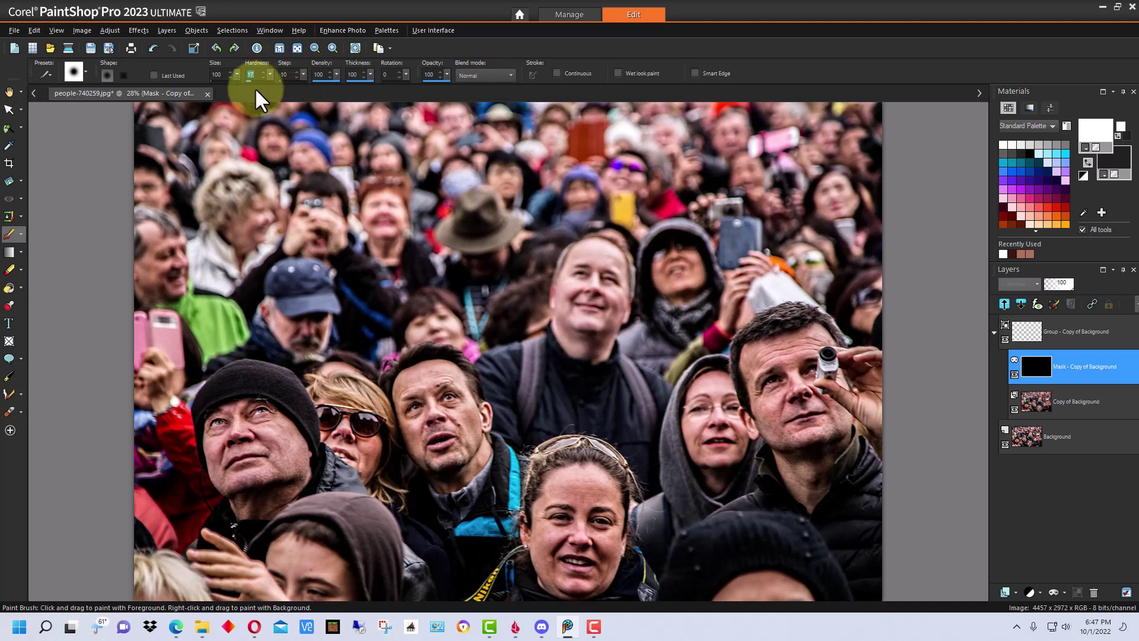
type("0")
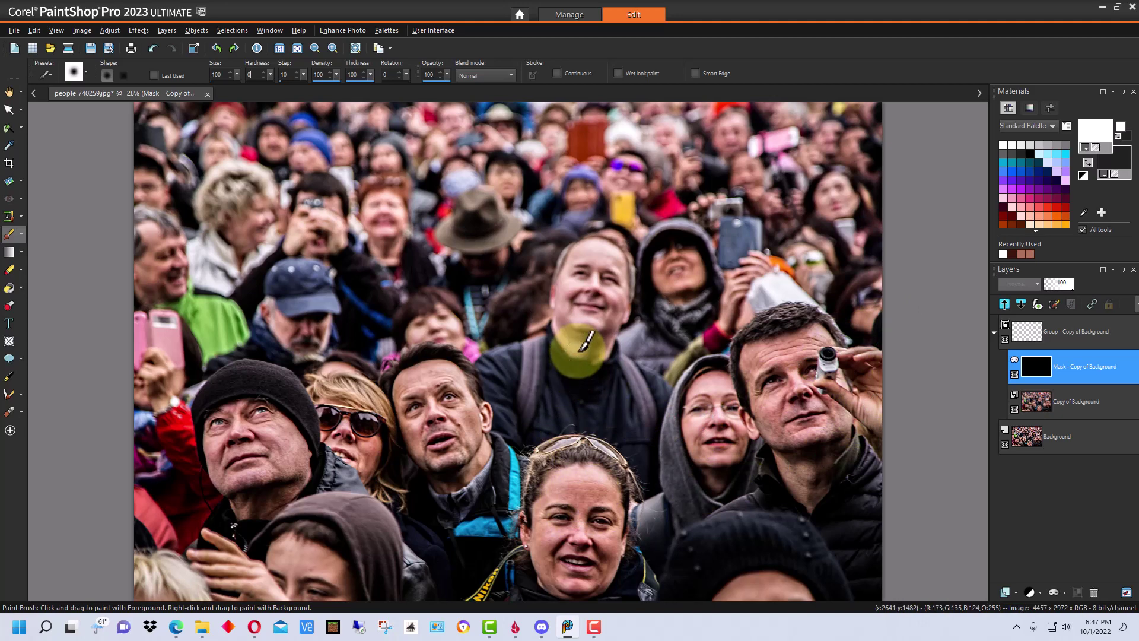
Step: Zoom in and paint white on the mask over the front woman's and hooded woman's faces
scroll(631, 330, "up", 2)
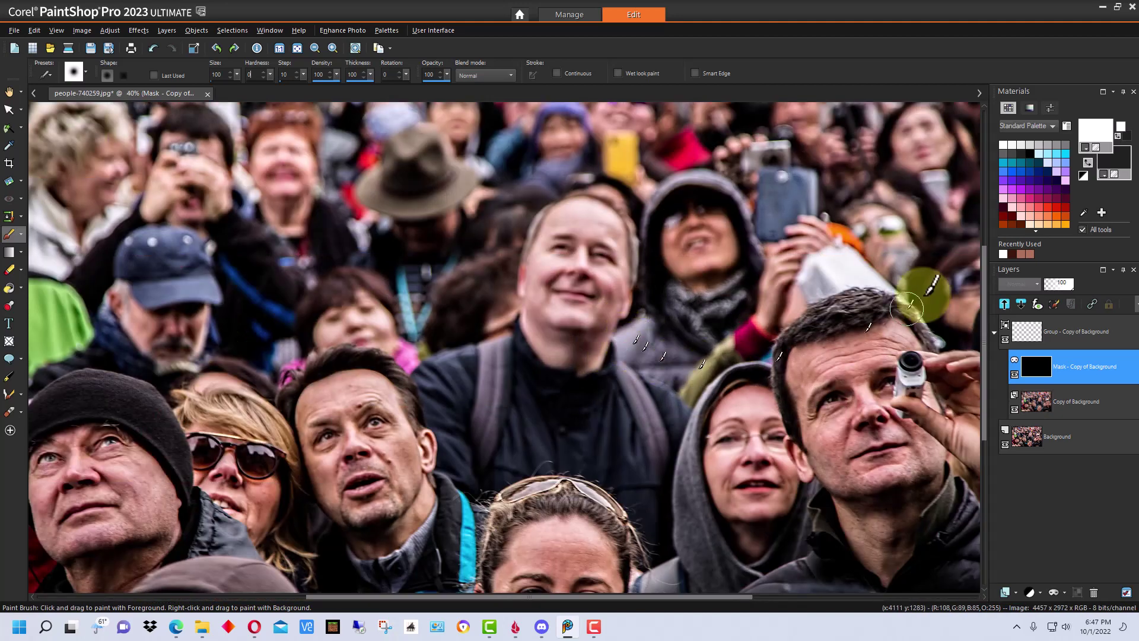
left_click_drag(987, 269, 980, 354)
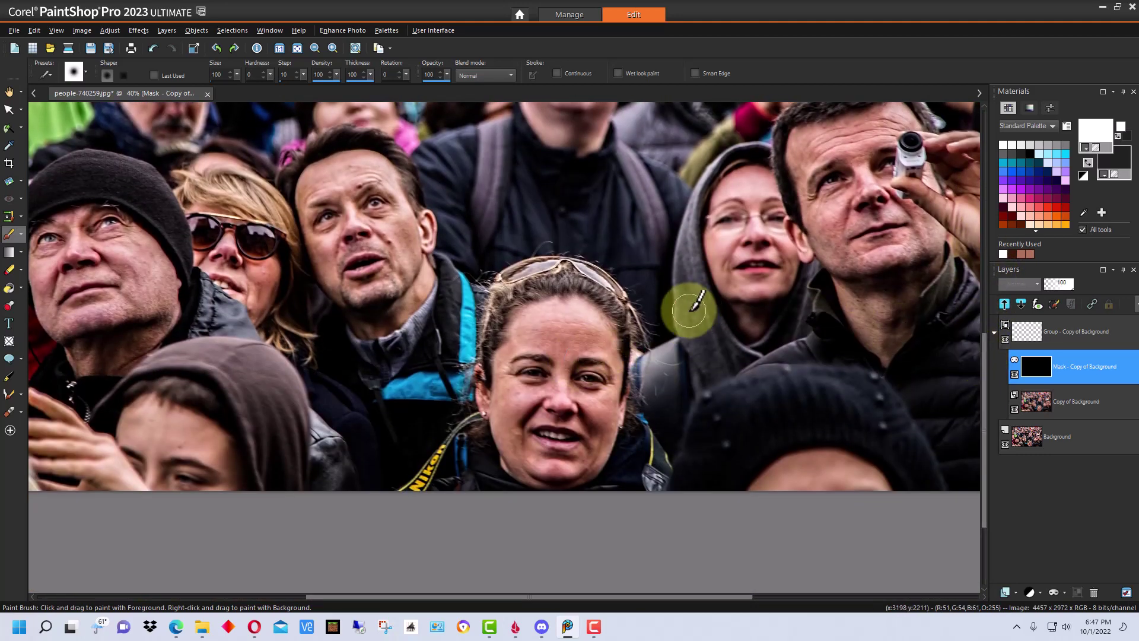
mouse_move(1043, 372)
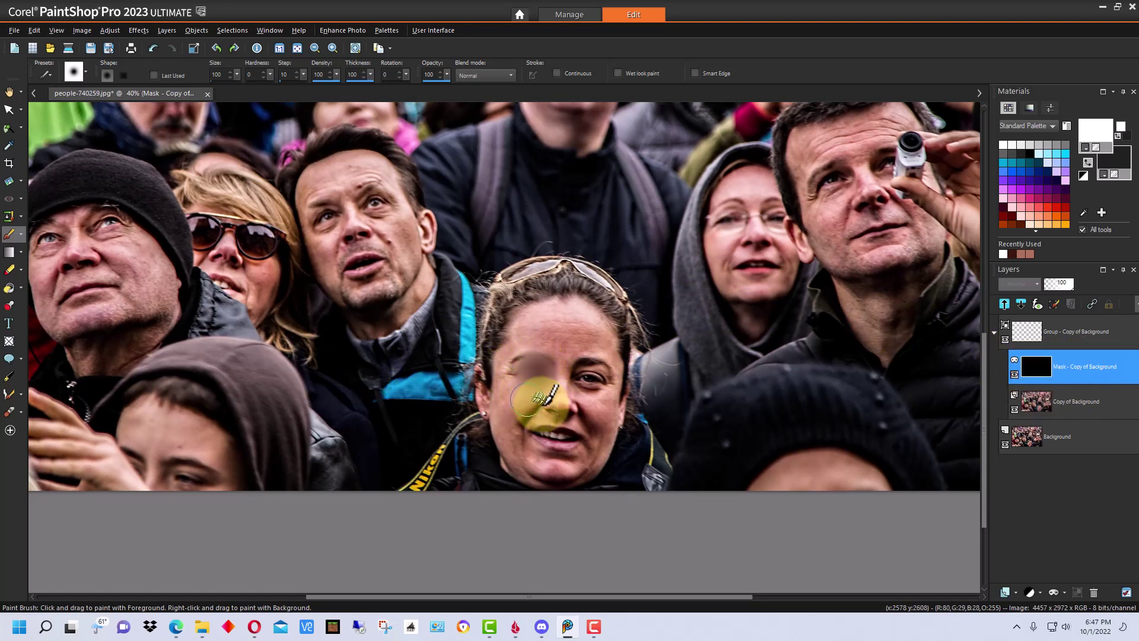
mouse_move(540, 358)
left_mouse_down()
mouse_move(529, 411)
mouse_move(542, 419)
mouse_move(565, 410)
mouse_move(571, 381)
mouse_move(547, 387)
mouse_move(529, 361)
mouse_move(520, 372)
mouse_move(541, 340)
mouse_move(572, 332)
mouse_move(577, 355)
mouse_move(564, 371)
mouse_move(592, 396)
mouse_move(557, 418)
mouse_move(564, 394)
mouse_move(532, 430)
mouse_move(544, 451)
mouse_move(571, 421)
mouse_move(576, 439)
mouse_move(545, 453)
mouse_move(528, 416)
mouse_move(532, 461)
mouse_move(575, 457)
mouse_move(596, 362)
mouse_move(593, 346)
mouse_move(534, 339)
mouse_move(525, 354)
mouse_move(570, 329)
mouse_move(595, 338)
mouse_move(609, 373)
mouse_move(595, 416)
mouse_move(579, 351)
mouse_move(520, 335)
mouse_move(528, 419)
mouse_move(540, 428)
mouse_move(586, 411)
mouse_move(583, 449)
mouse_move(589, 376)
left_mouse_up()
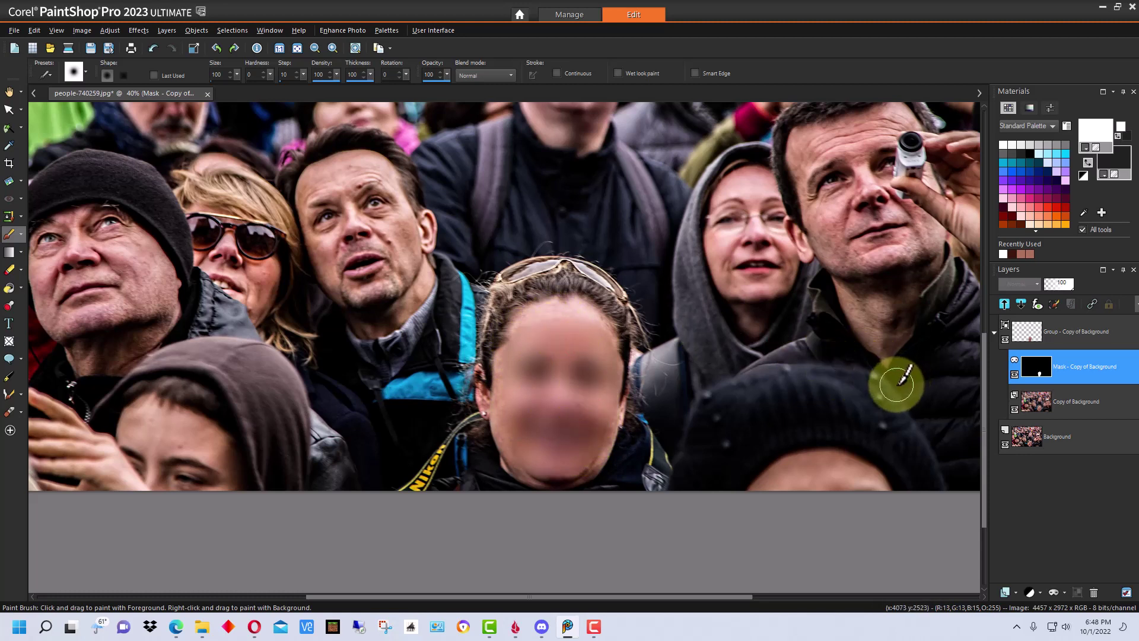
mouse_move(753, 193)
left_mouse_down()
mouse_move(733, 205)
mouse_move(732, 218)
mouse_move(745, 265)
mouse_move(737, 210)
mouse_move(748, 189)
mouse_move(753, 218)
mouse_move(754, 187)
mouse_move(764, 231)
mouse_move(771, 200)
mouse_move(778, 258)
mouse_move(775, 244)
mouse_move(765, 284)
mouse_move(752, 237)
mouse_move(759, 249)
mouse_move(722, 210)
mouse_move(724, 244)
mouse_move(757, 287)
mouse_move(732, 247)
mouse_move(721, 264)
mouse_move(744, 292)
mouse_move(763, 262)
mouse_move(768, 273)
mouse_move(790, 268)
mouse_move(772, 249)
mouse_move(775, 213)
mouse_move(657, 196)
mouse_move(743, 336)
mouse_move(829, 239)
mouse_move(714, 209)
mouse_move(728, 208)
mouse_move(737, 183)
mouse_move(847, 333)
mouse_move(697, 308)
mouse_move(658, 436)
mouse_move(618, 407)
mouse_move(730, 399)
left_mouse_up()
Step: Adjust the view and paint one more mask stroke near the bottom of the photo
scroll(739, 395, "down", 1)
scroll(822, 344, "up", 2)
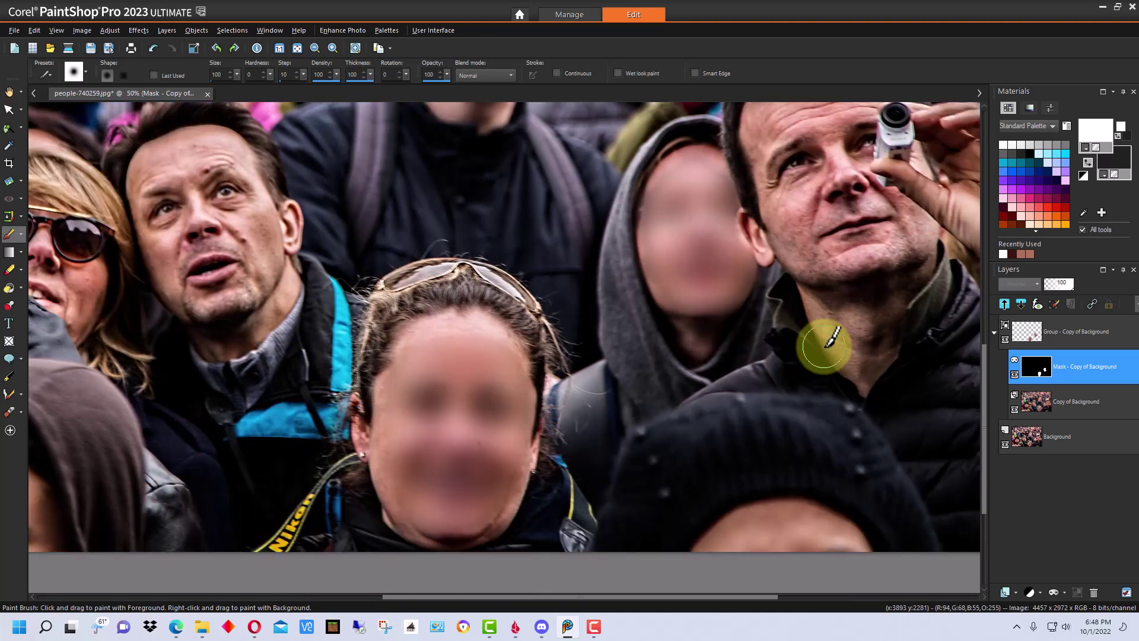
left_click_drag(985, 347, 995, 305)
scroll(985, 301, "down", 1)
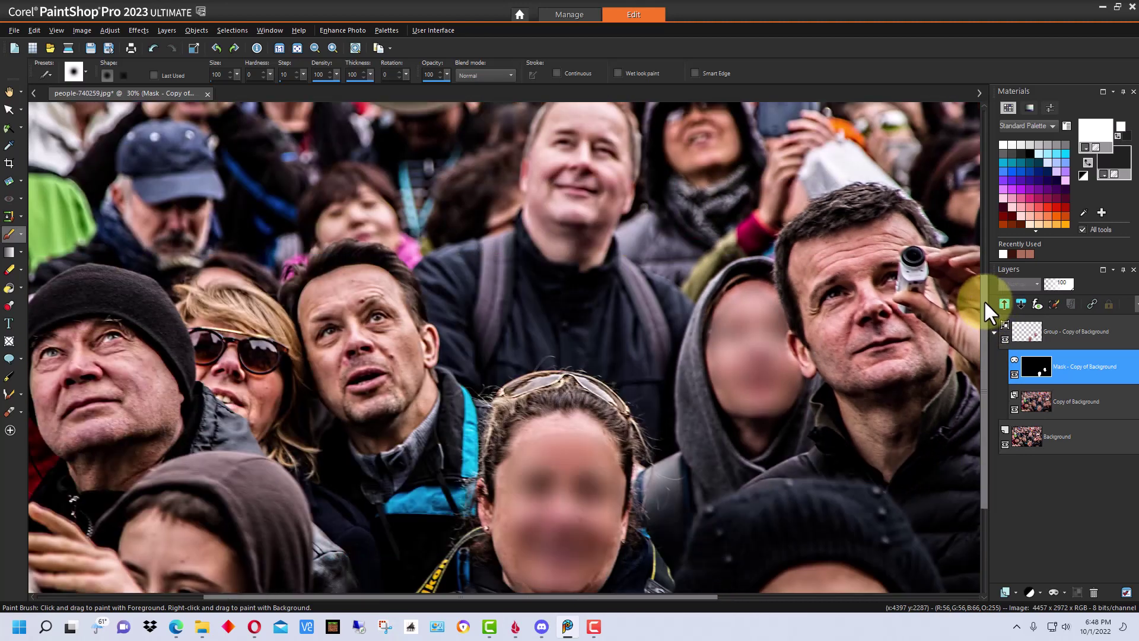
scroll(984, 300, "down", 1)
scroll(984, 297, "up", 1)
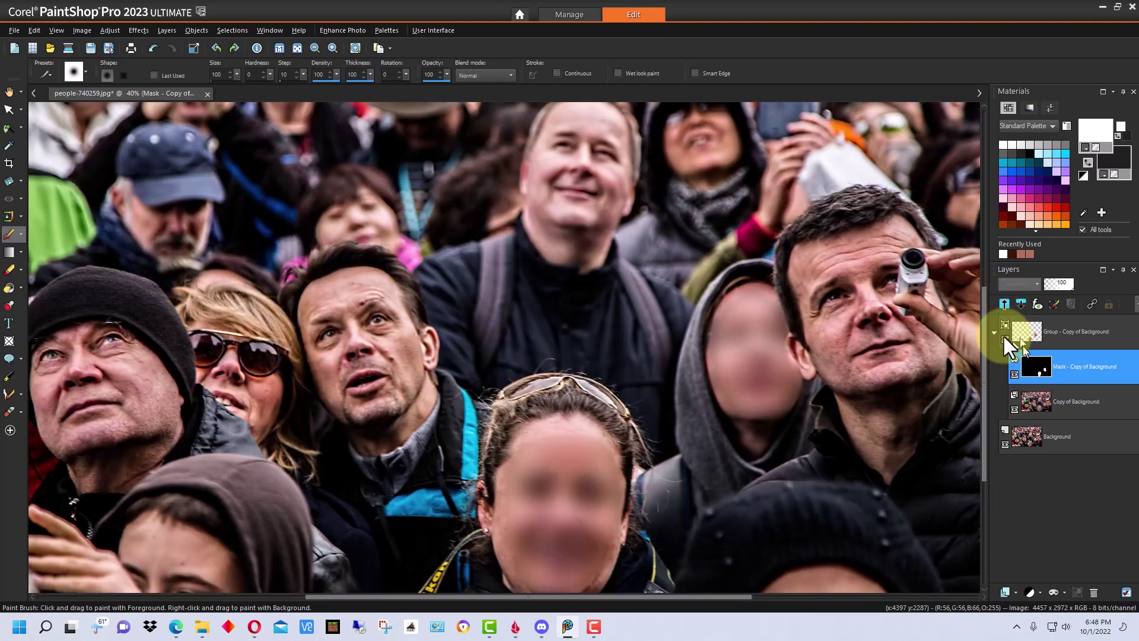
scroll(986, 309, "down", 1)
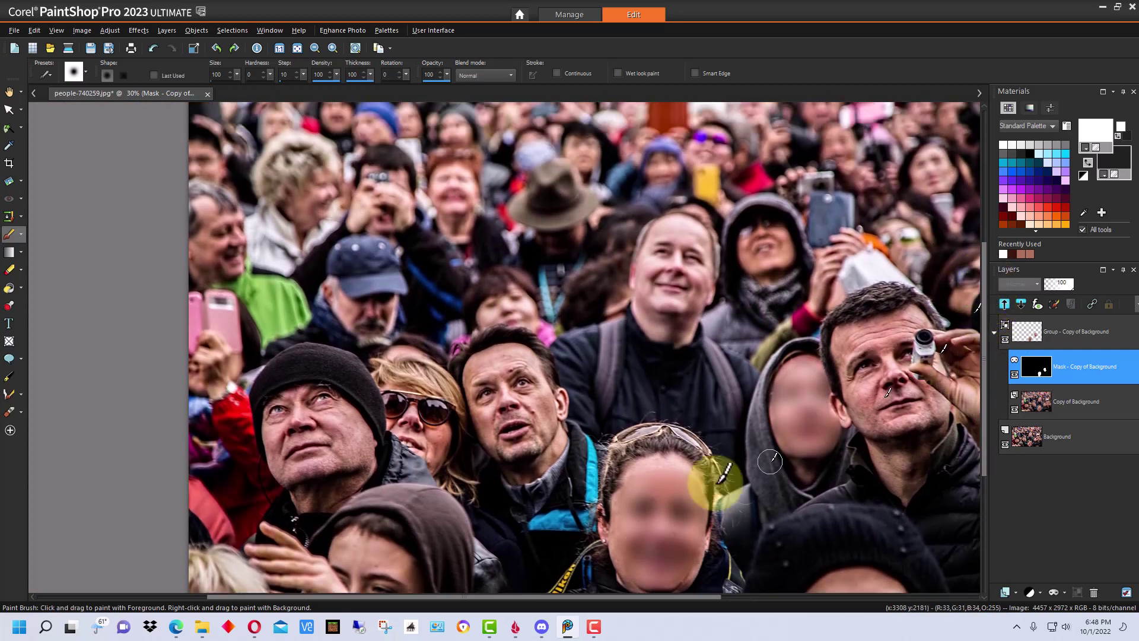
left_click_drag(529, 598, 585, 605)
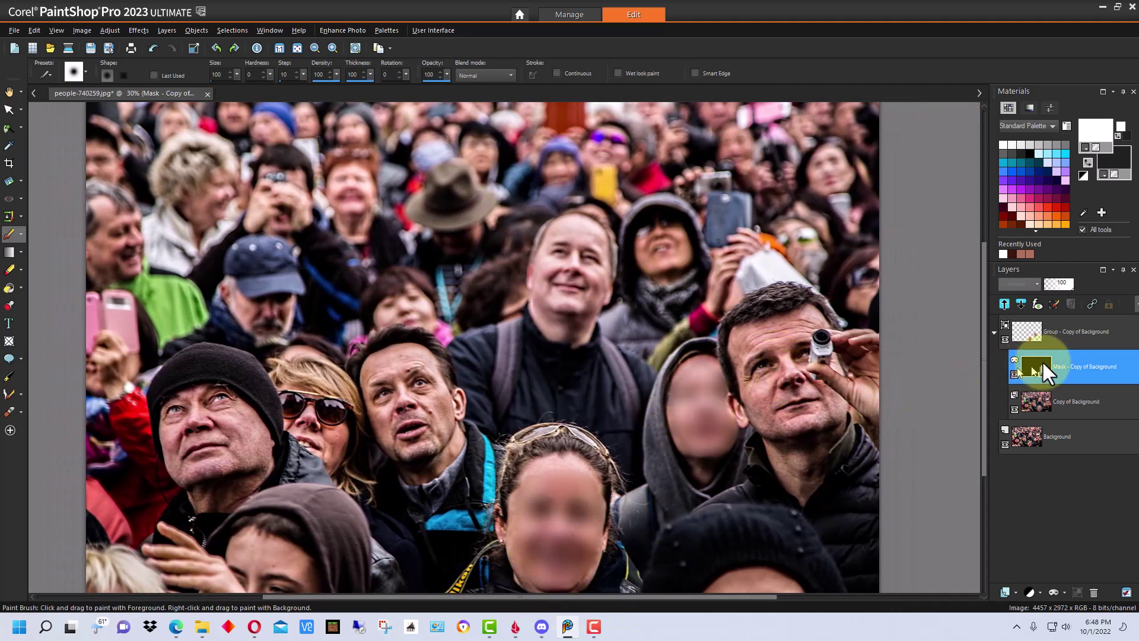
mouse_move(1042, 363)
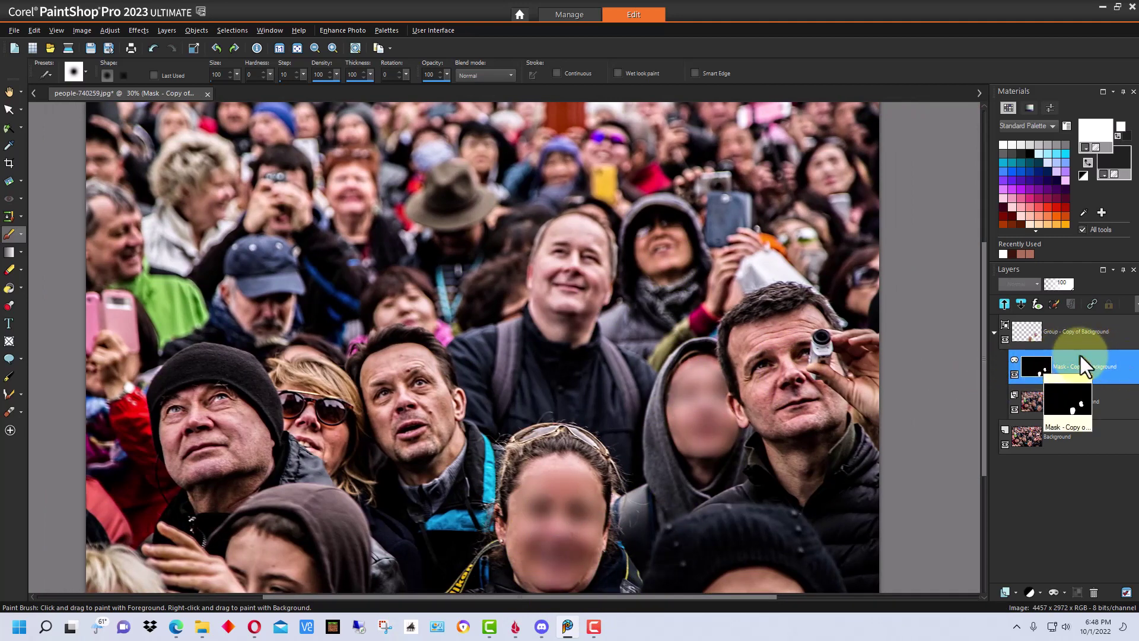
left_click(1002, 338)
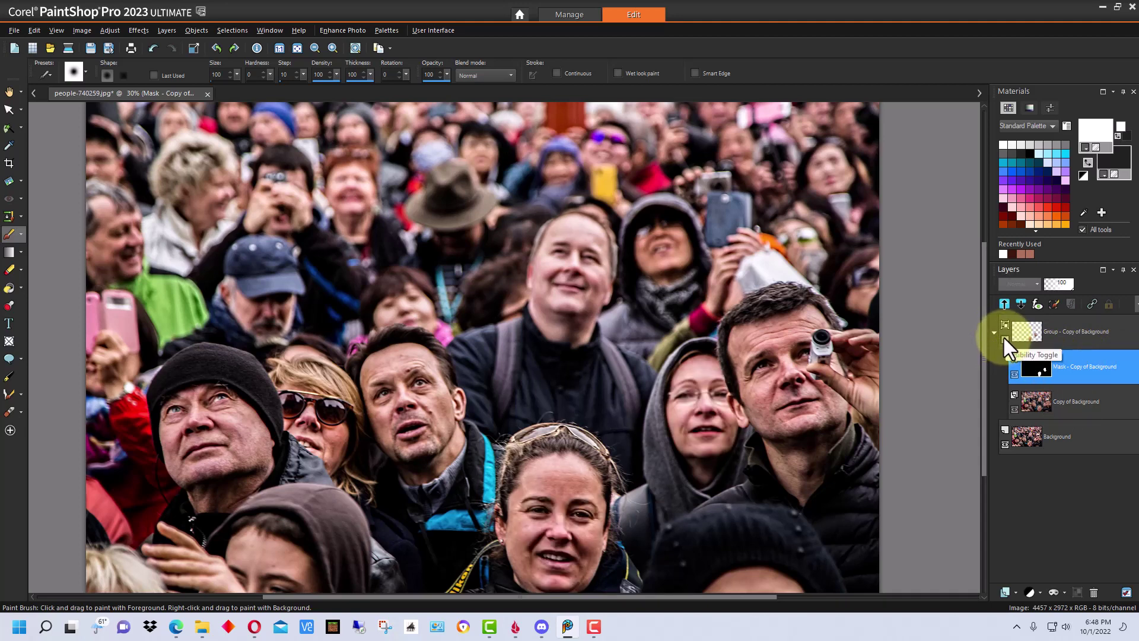
left_click(1003, 336)
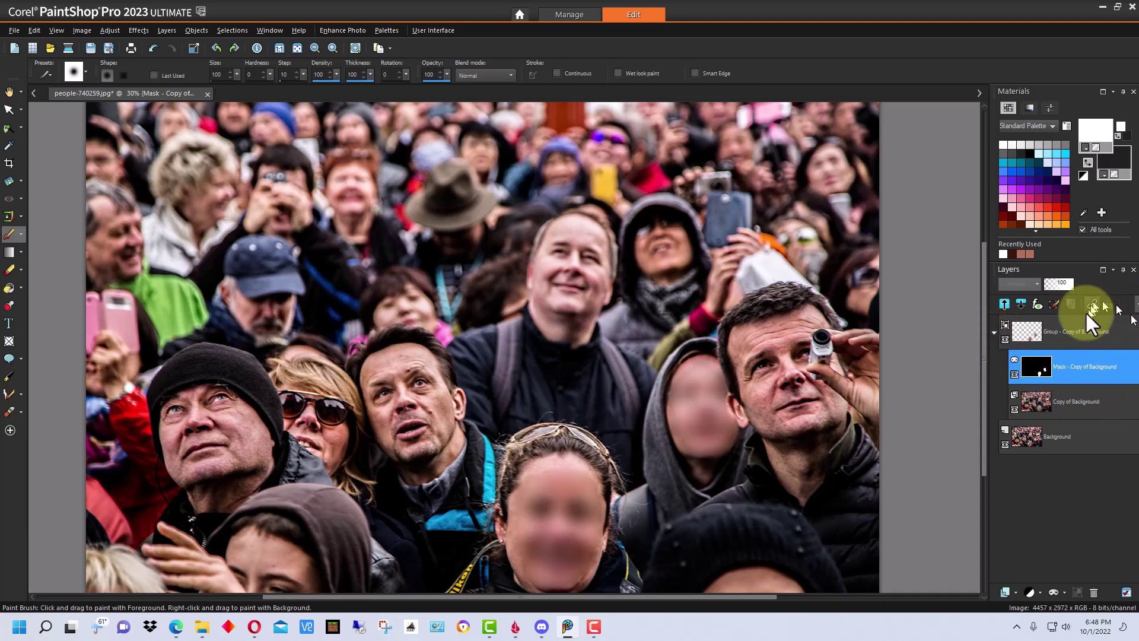